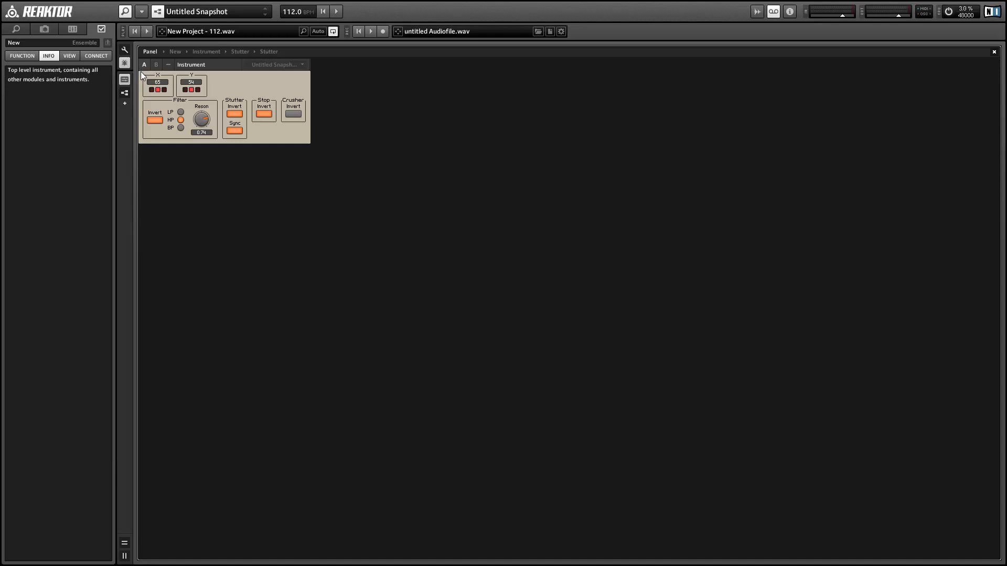
Step: Select the X/Y instrument and cycle the Y selector through its first, middle and third ranges
{"action": "left_click_drag", "start_coordinate": [141, 71], "coordinate": [215, 102]}
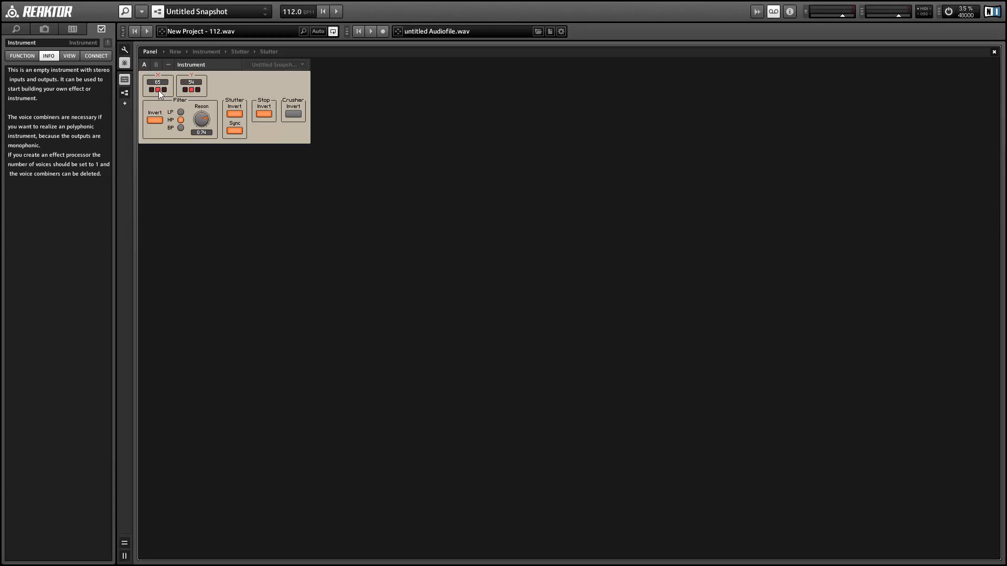
{"action": "left_click", "coordinate": [185, 91]}
{"action": "left_click", "coordinate": [192, 91]}
{"action": "left_click", "coordinate": [196, 90]}
{"action": "double_click", "coordinate": [205, 90]}
Step: Go up to the Instrument-level structure and select the Crusher block
{"action": "double_click", "coordinate": [302, 143]}
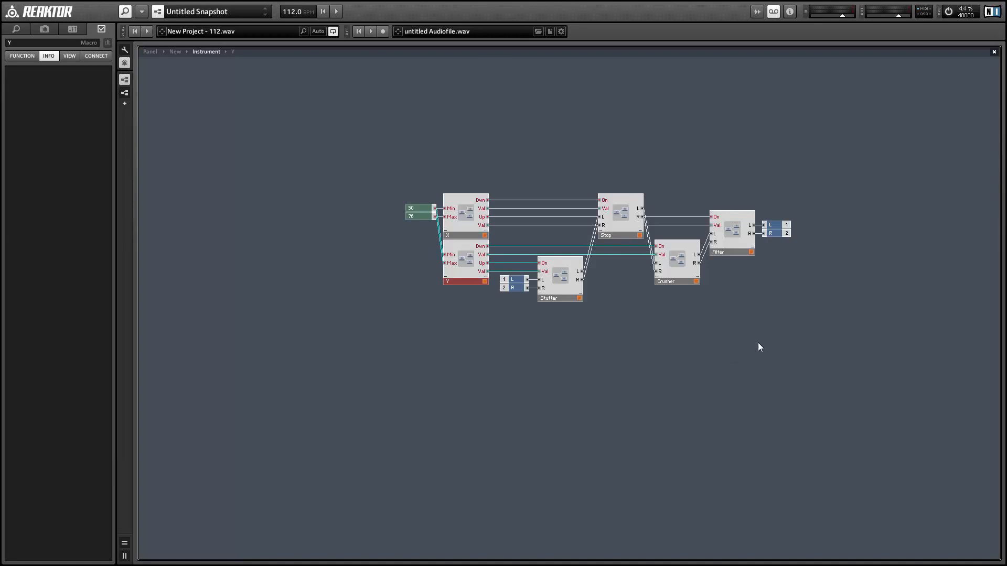
{"action": "left_click", "coordinate": [677, 267]}
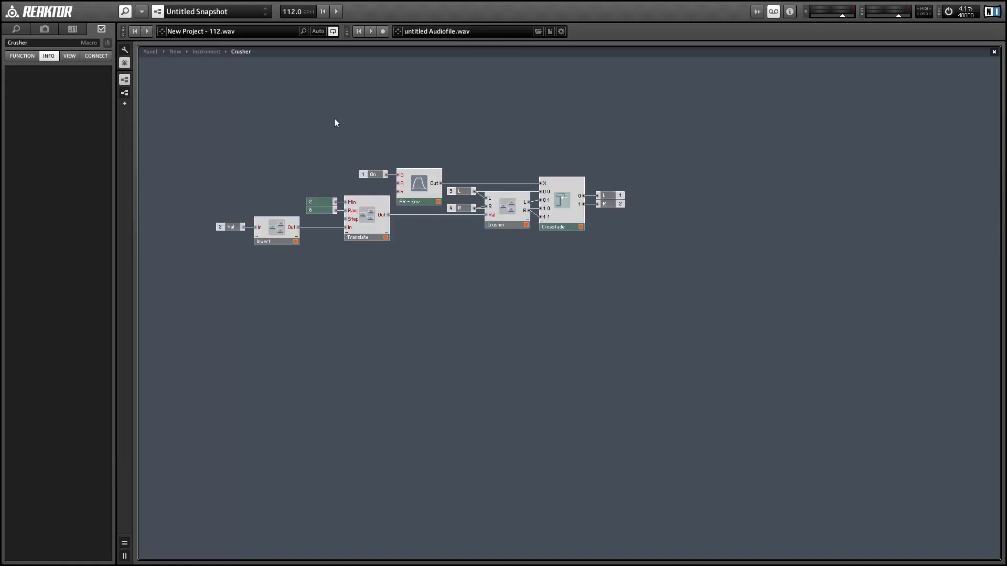
Step: Move the Crossfade module and its outputs further right inside the Crusher macro
{"action": "left_click_drag", "start_coordinate": [550, 137], "coordinate": [660, 228]}
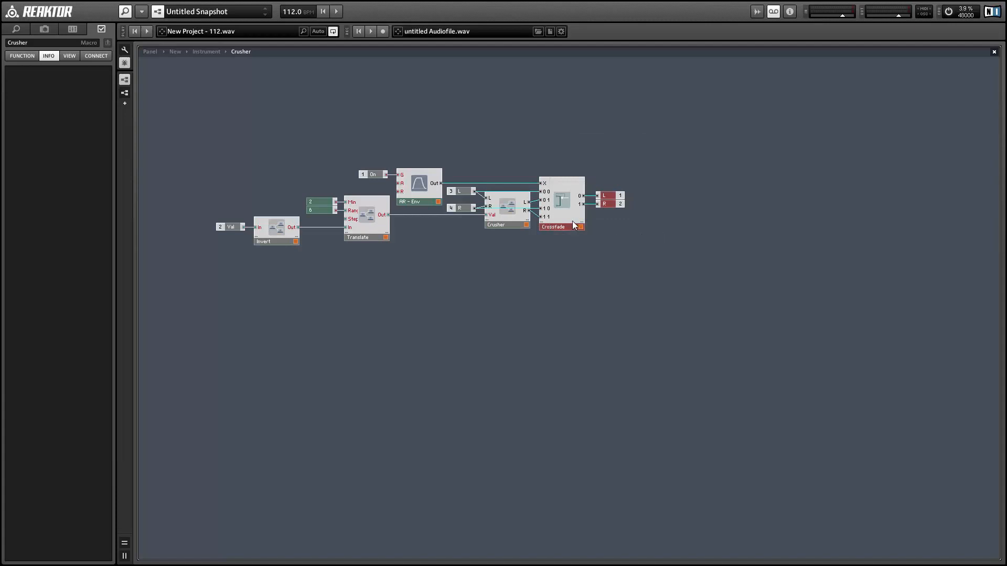
{"action": "left_click_drag", "start_coordinate": [575, 226], "coordinate": [661, 225]}
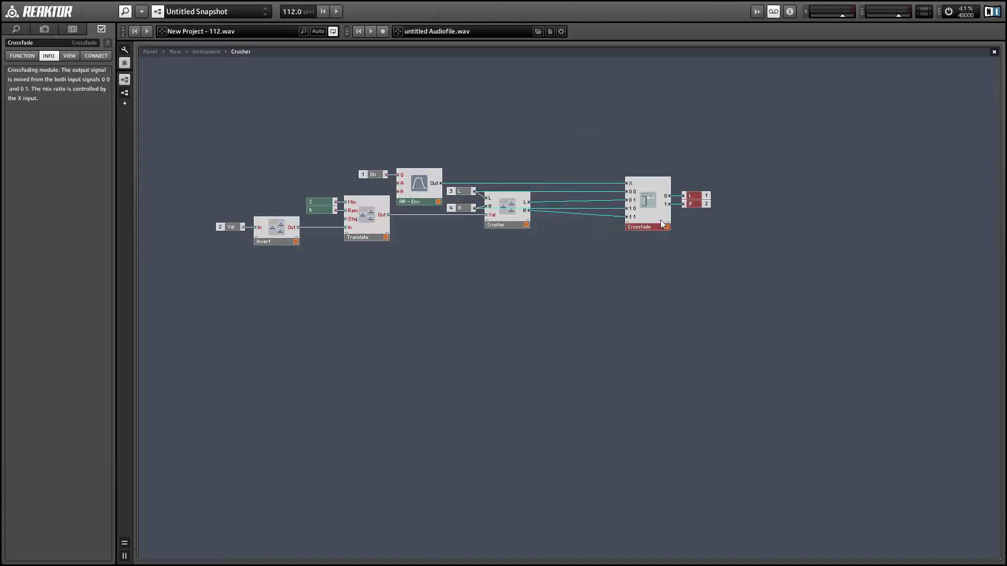
{"action": "left_click", "coordinate": [433, 160]}
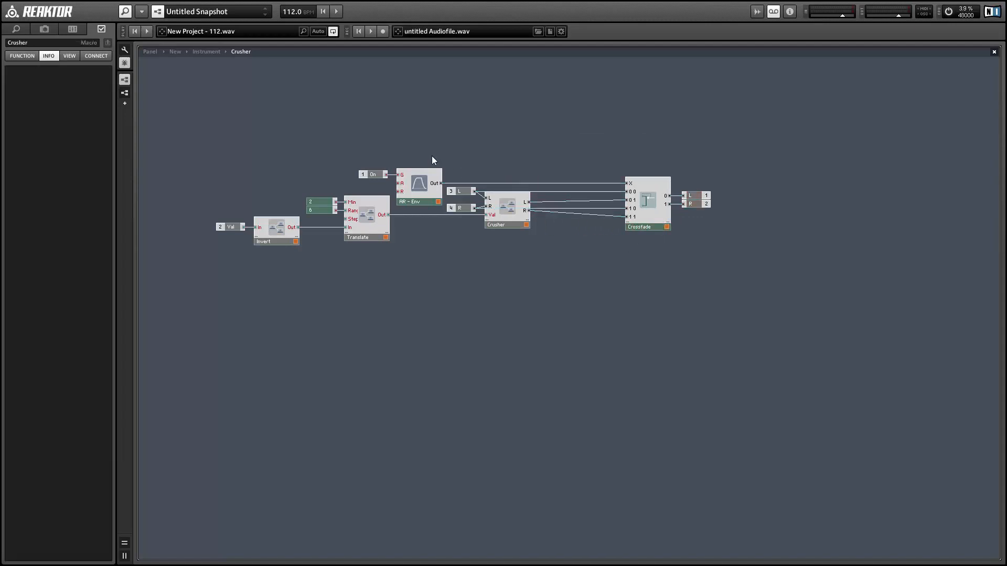
Step: Rearrange the On input and AR - Env envelope, then open the Invert macro
{"action": "left_click_drag", "start_coordinate": [387, 142], "coordinate": [425, 187]}
{"action": "left_click_drag", "start_coordinate": [370, 155], "coordinate": [416, 160]}
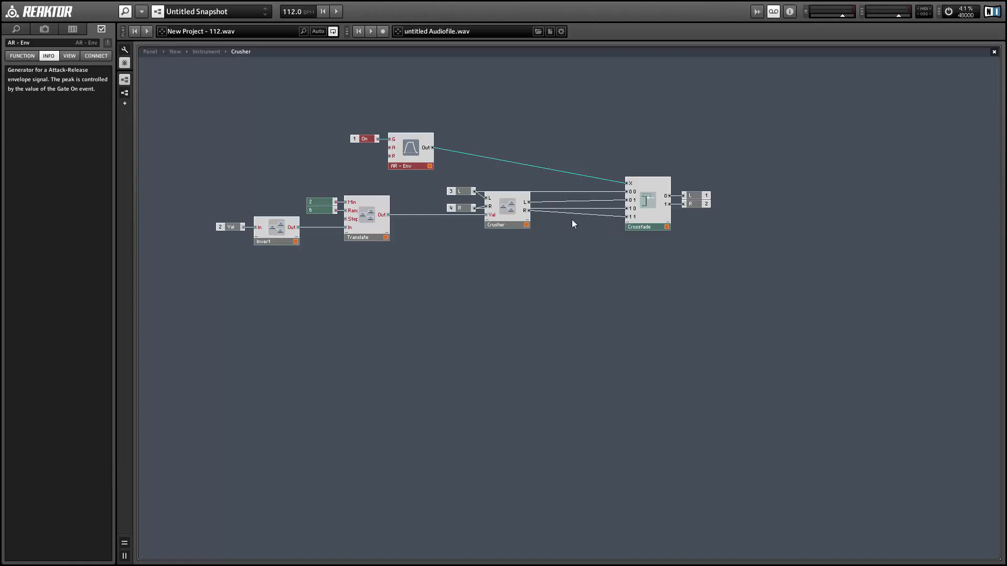
{"action": "left_click_drag", "start_coordinate": [451, 184], "coordinate": [455, 208]}
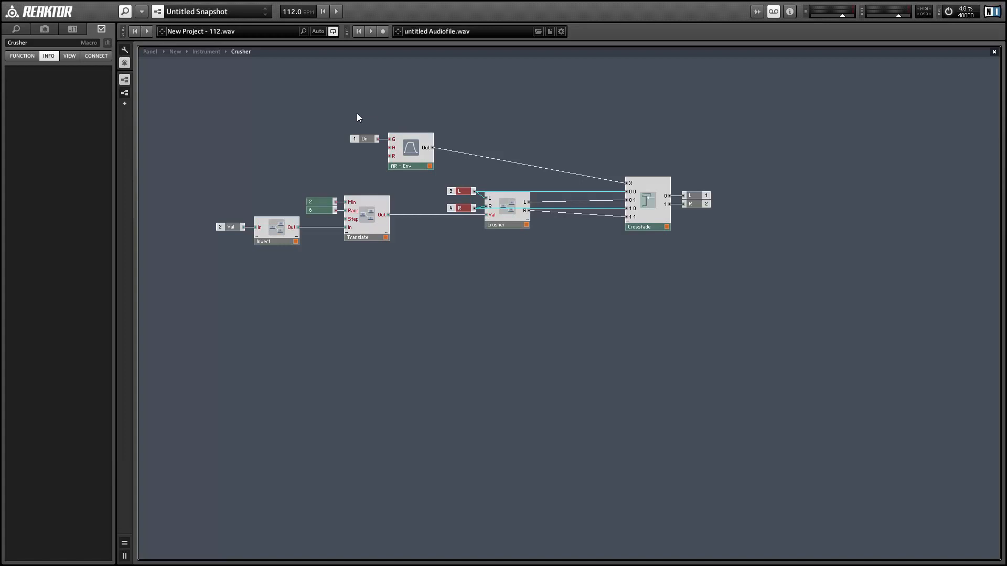
{"action": "left_click_drag", "start_coordinate": [346, 110], "coordinate": [410, 195]}
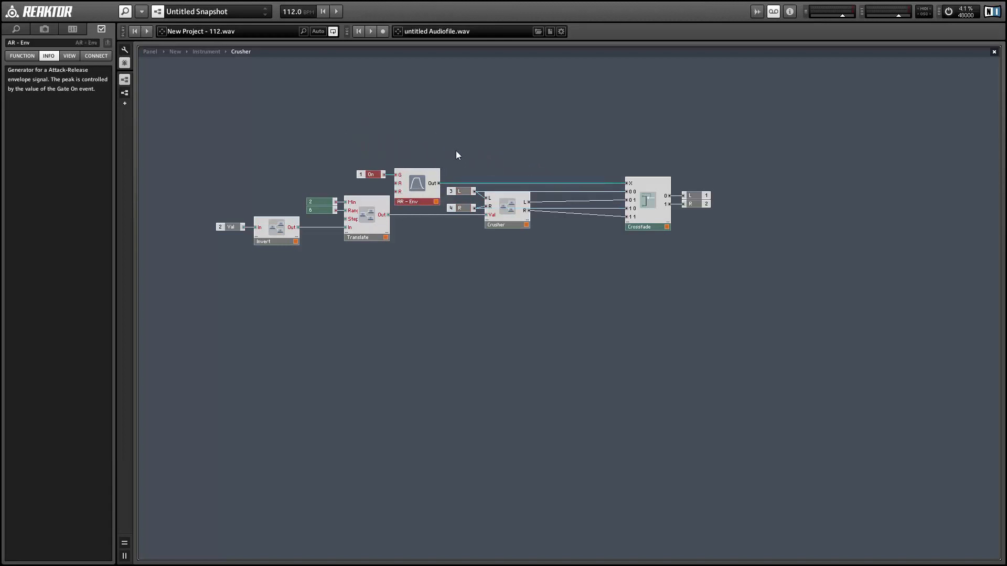
{"action": "left_click_drag", "start_coordinate": [456, 155], "coordinate": [470, 217]}
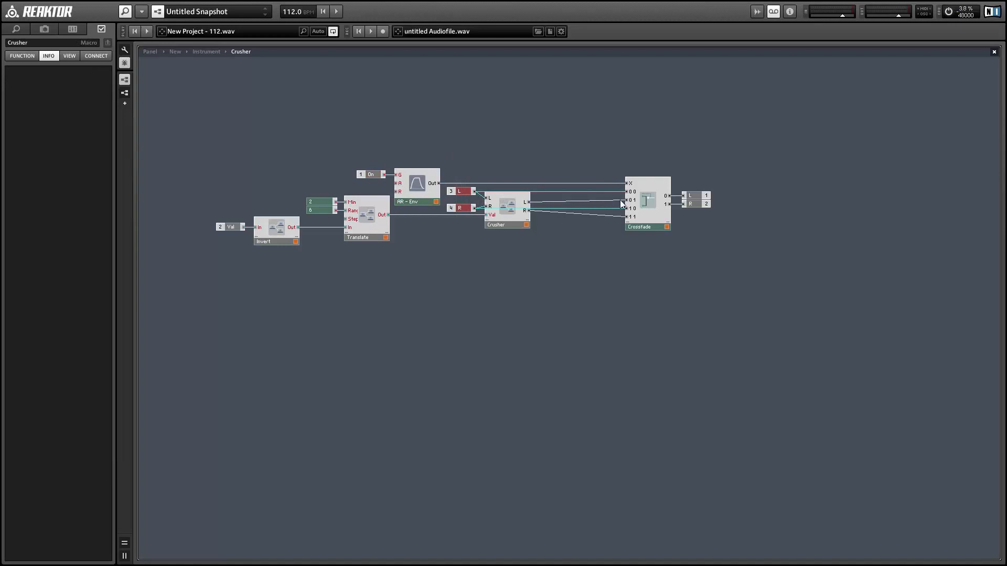
{"action": "left_click", "coordinate": [500, 218]}
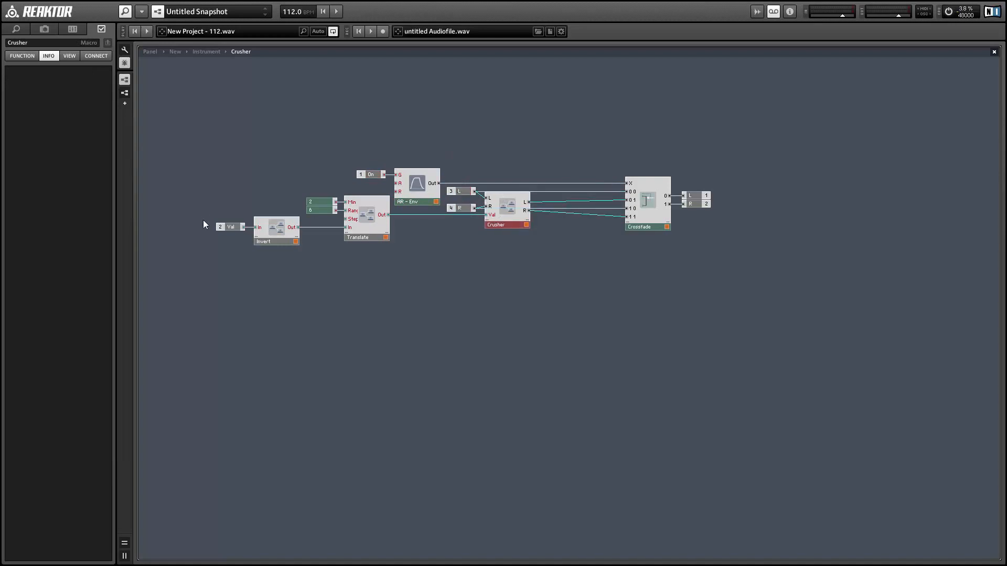
{"action": "left_click", "coordinate": [235, 226]}
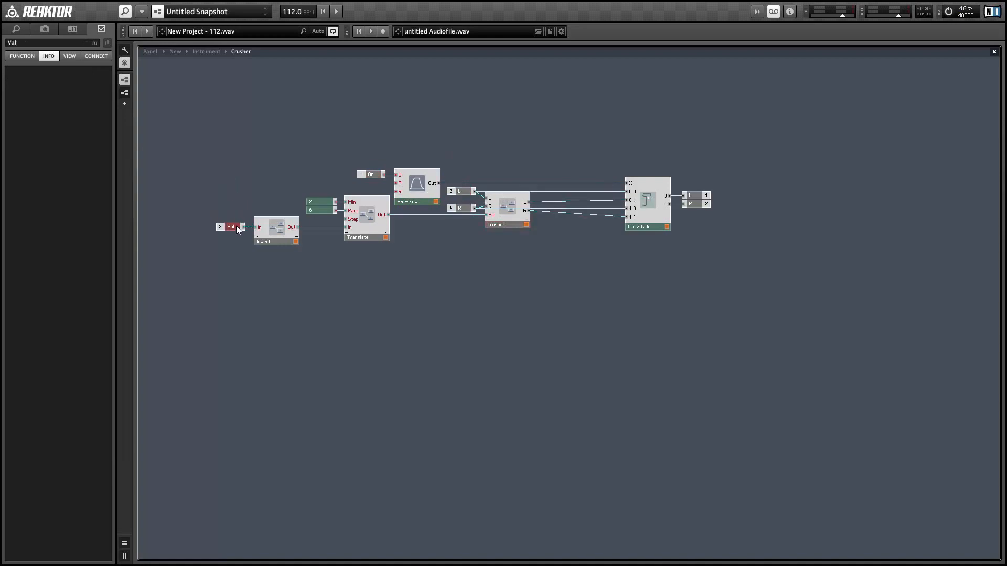
{"action": "double_click", "coordinate": [267, 231]}
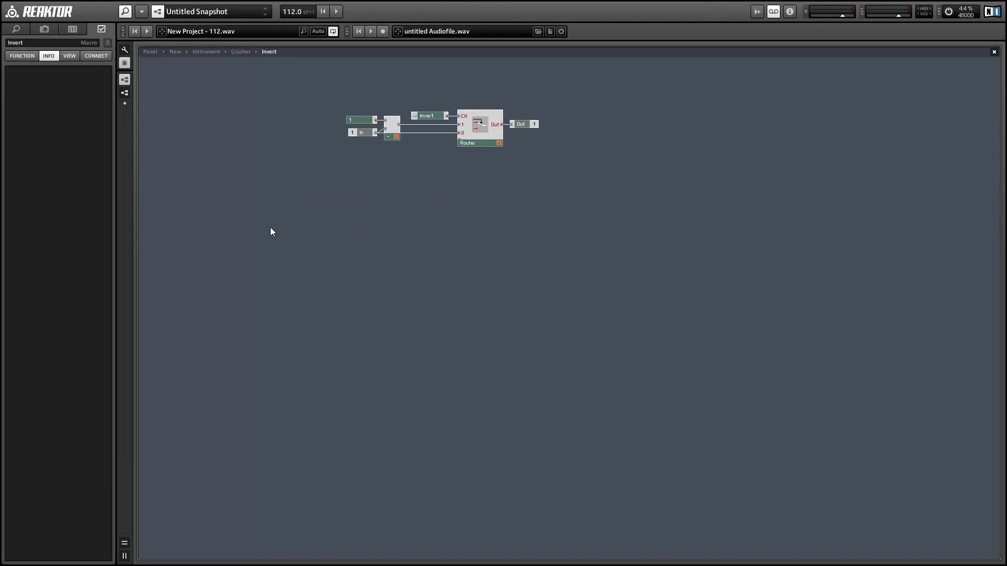
Step: Leave Invert, move Crossfade and its outputs back left, and return to the Instrument level
{"action": "double_click", "coordinate": [275, 214]}
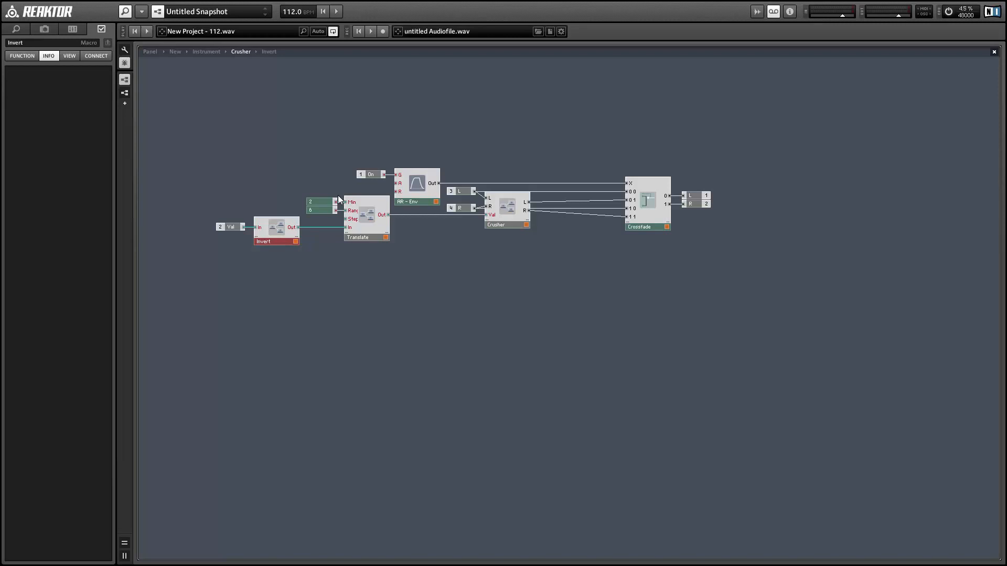
{"action": "mouse_move", "coordinate": [592, 128]}
{"action": "left_mouse_down"}
{"action": "mouse_move", "coordinate": [667, 177]}
{"action": "mouse_move", "coordinate": [709, 230]}
{"action": "mouse_move", "coordinate": [584, 227]}
{"action": "left_mouse_up"}
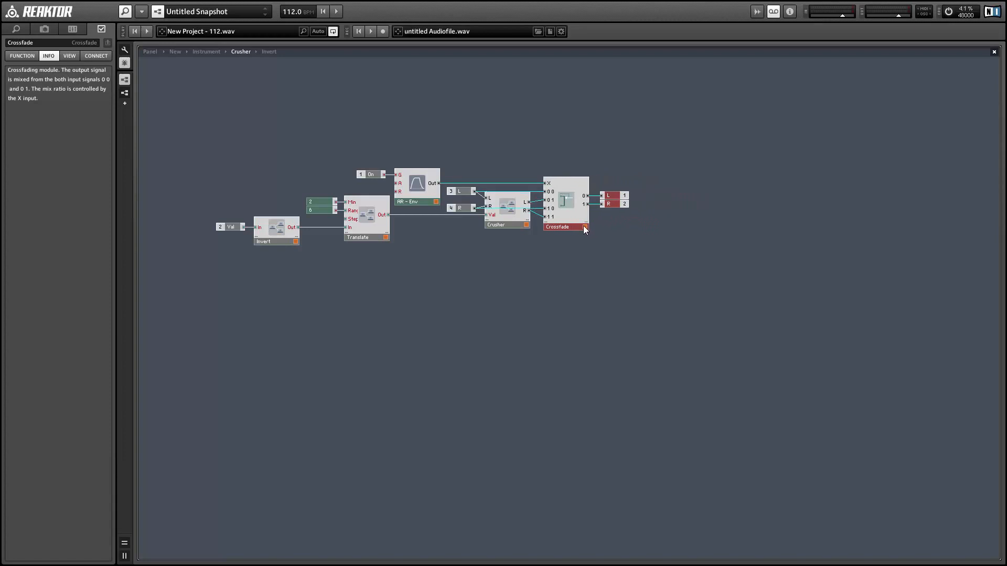
{"action": "left_click", "coordinate": [501, 248]}
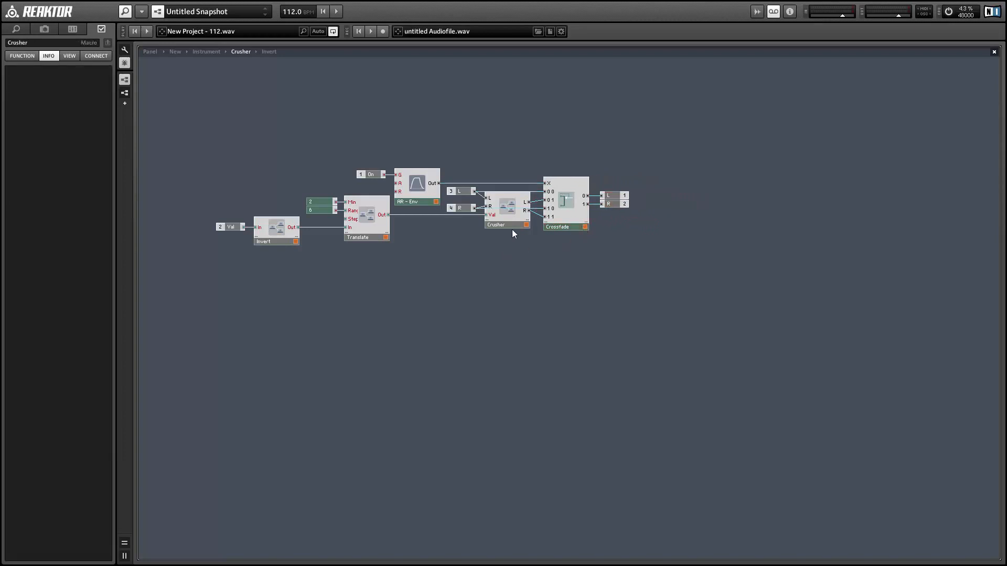
{"action": "double_click", "coordinate": [443, 237]}
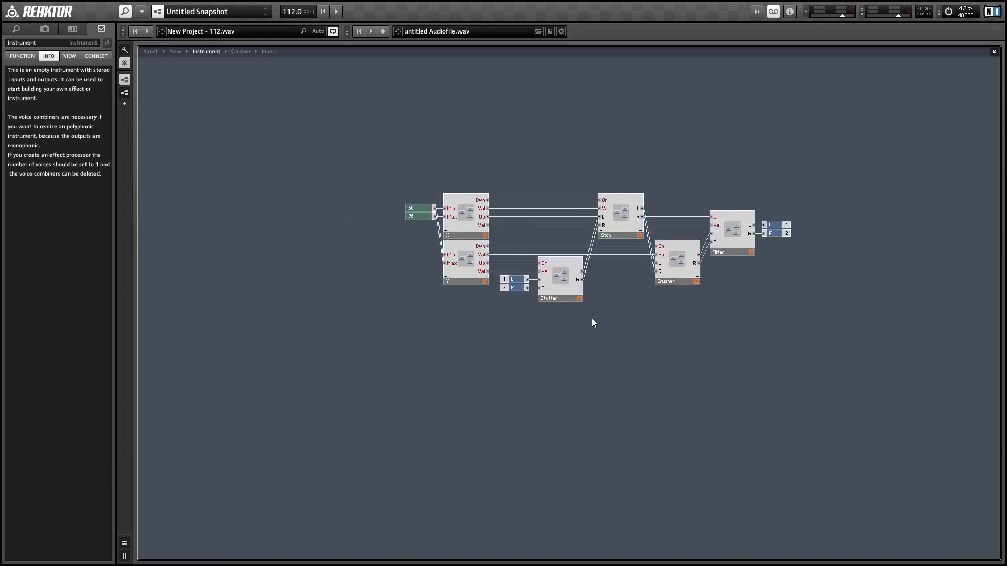
Step: In the Stutter macro, delete the Stutter module and its 1, 15 and Sync constants
{"action": "double_click", "coordinate": [558, 276]}
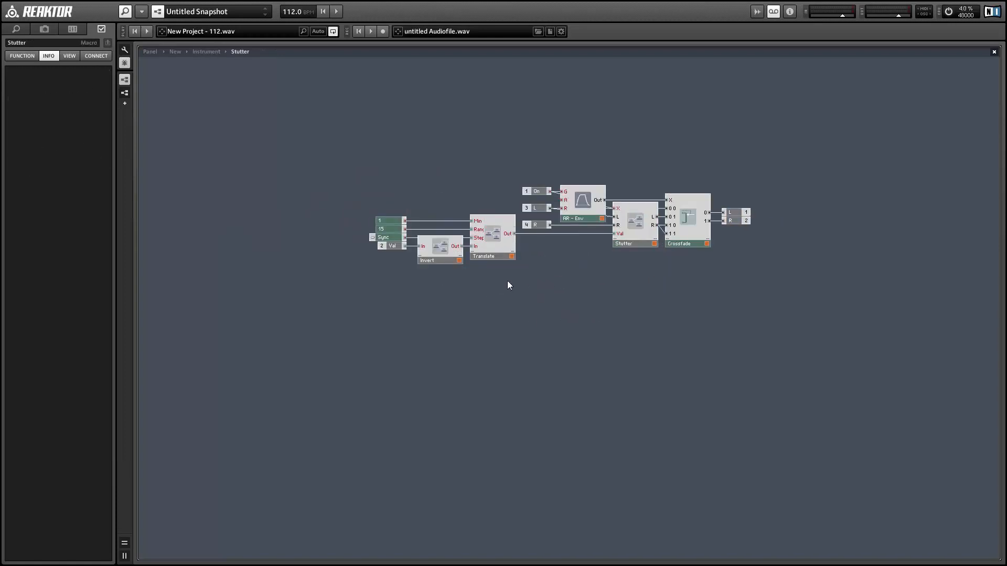
{"action": "left_click_drag", "start_coordinate": [629, 206], "coordinate": [640, 340]}
{"action": "key", "text": "Delete"}
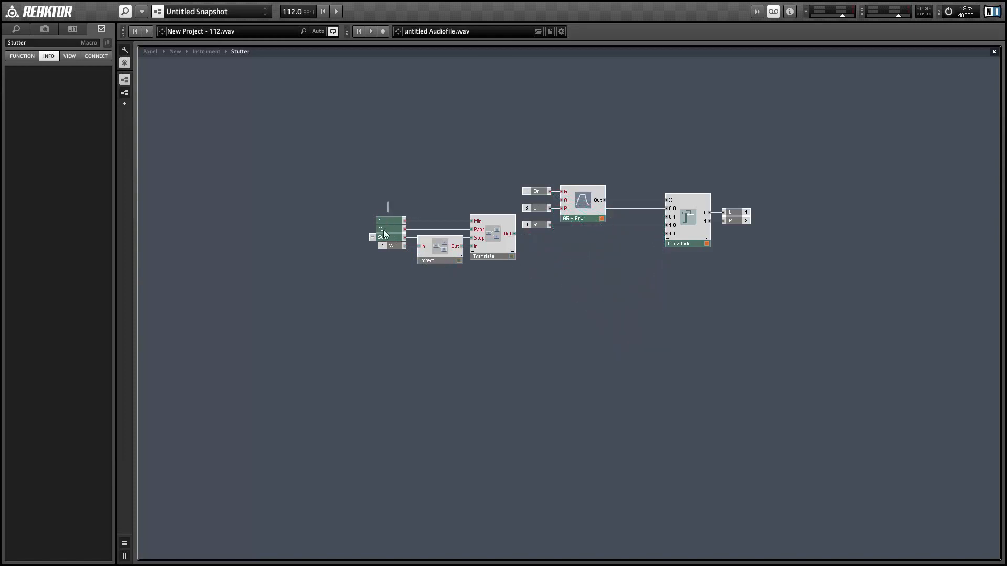
{"action": "left_click_drag", "start_coordinate": [385, 233], "coordinate": [385, 235]}
{"action": "key", "text": "Delete"}
{"action": "left_click_drag", "start_coordinate": [351, 199], "coordinate": [407, 273]}
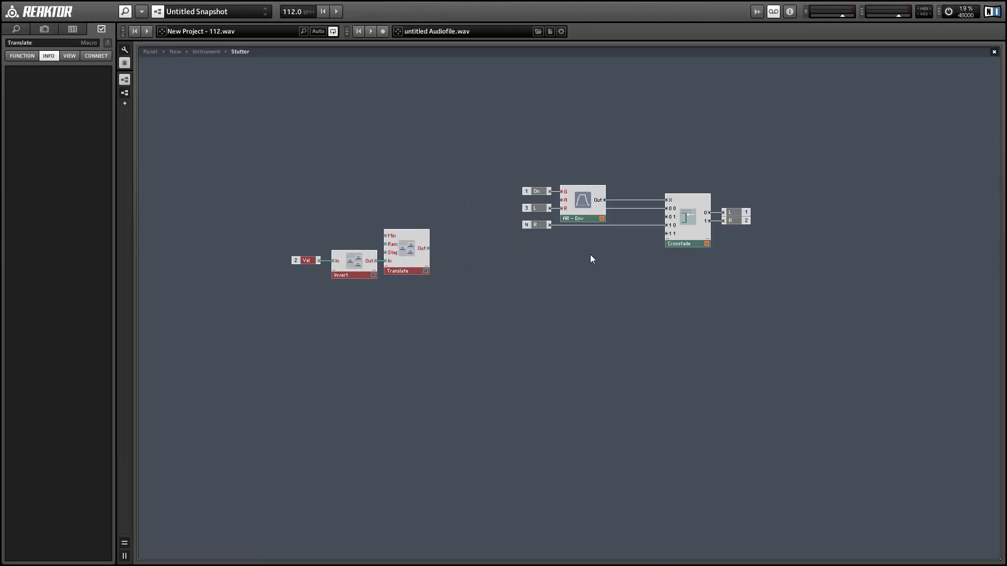
Step: Insert a Micro Space reverb, wire the L signal into it, and place it beside Crossfade
{"action": "right_click", "coordinate": [523, 264]}
{"action": "mouse_move", "coordinate": [549, 293]}
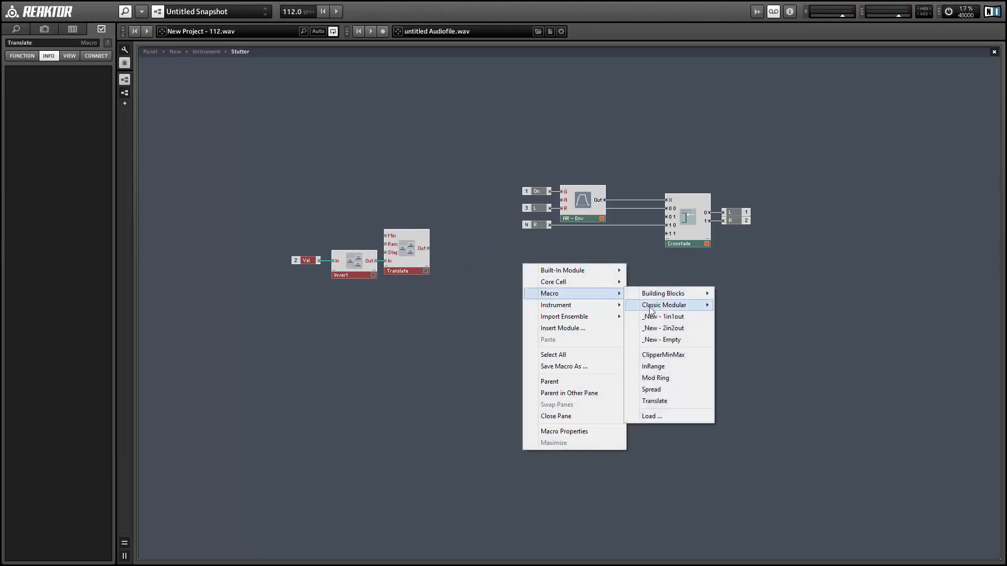
{"action": "mouse_move", "coordinate": [665, 295]}
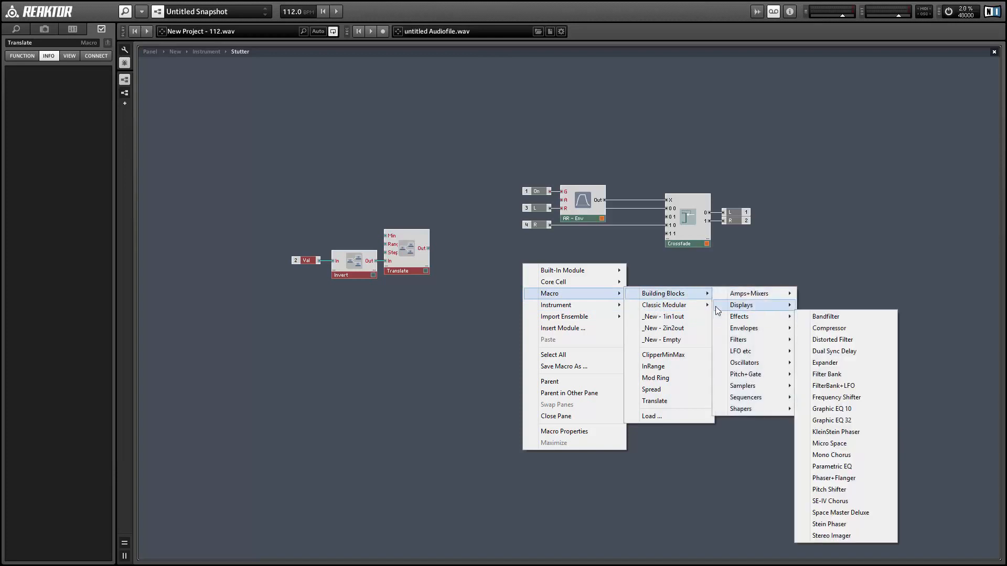
{"action": "mouse_move", "coordinate": [753, 320]}
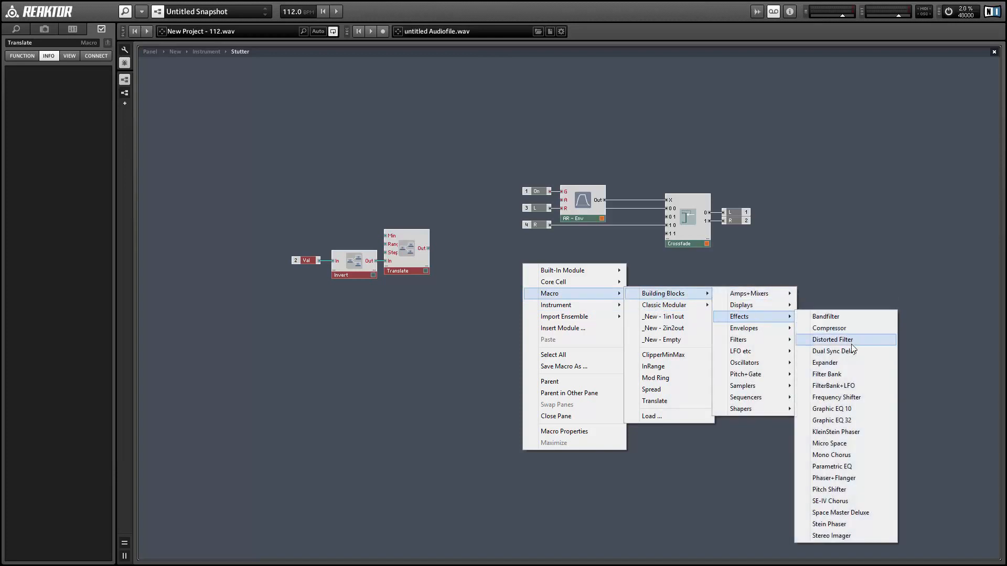
{"action": "left_click", "coordinate": [832, 444]}
{"action": "left_click_drag", "start_coordinate": [550, 284], "coordinate": [586, 267]}
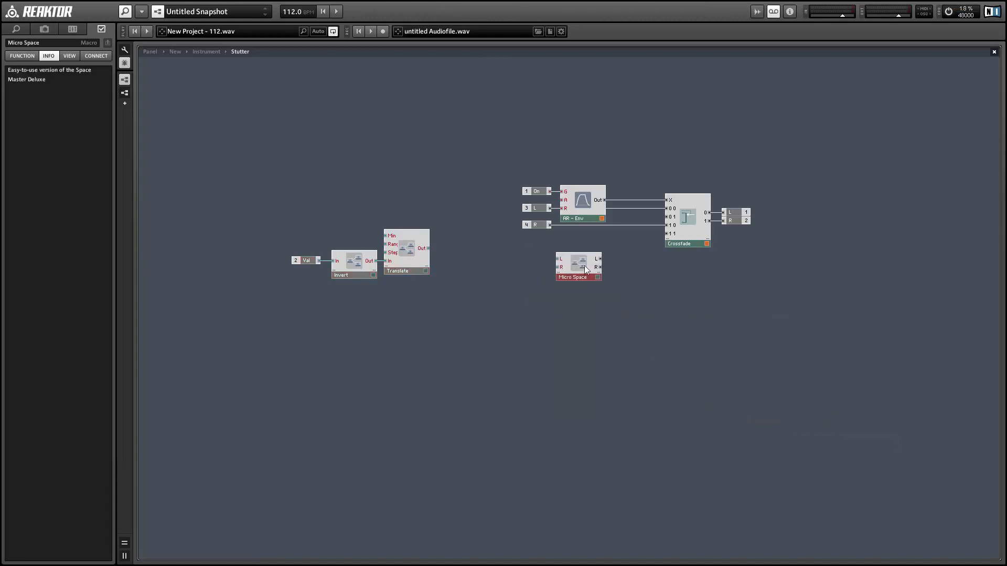
{"action": "left_click_drag", "start_coordinate": [549, 208], "coordinate": [666, 216]}
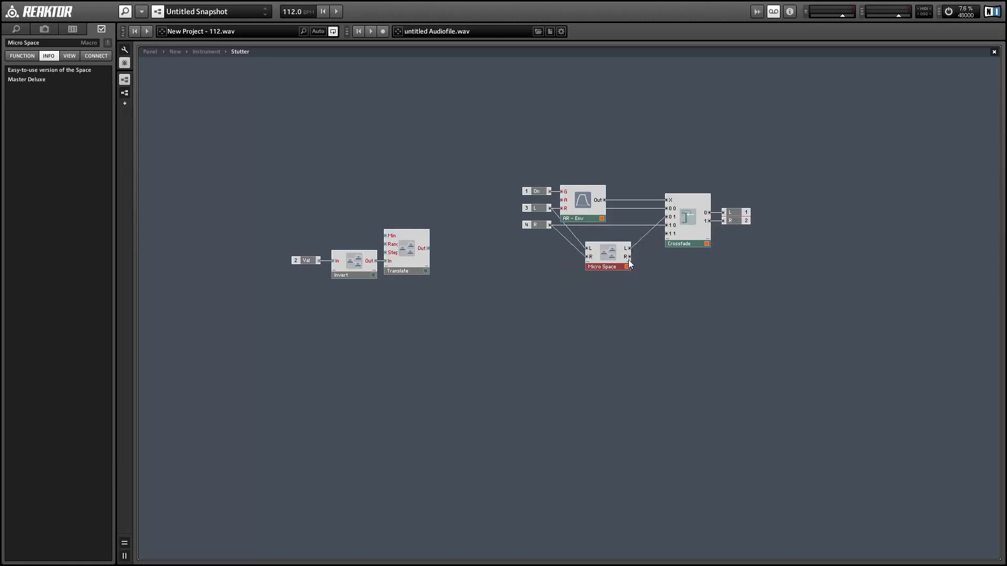
{"action": "left_click_drag", "start_coordinate": [604, 259], "coordinate": [629, 236]}
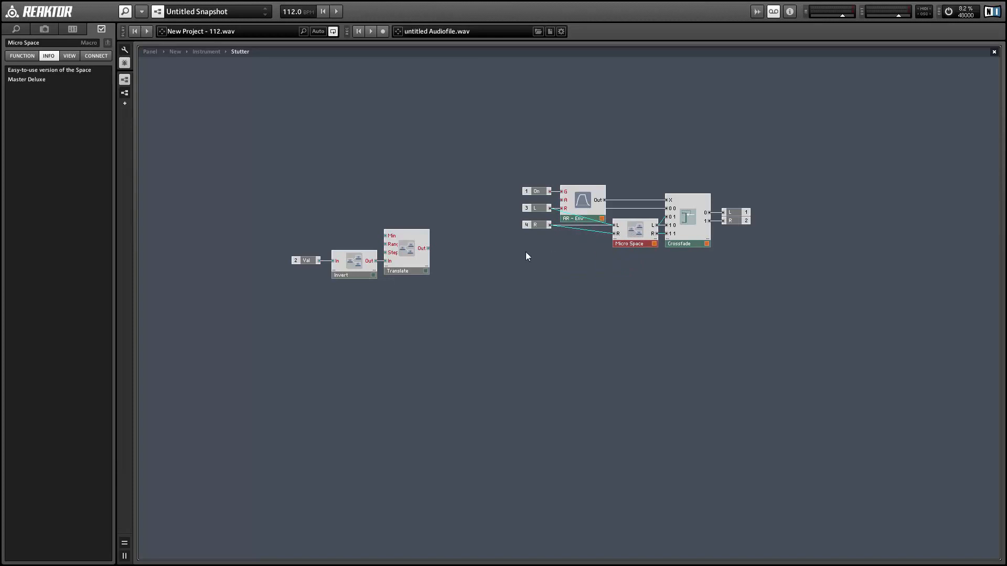
{"action": "left_click_drag", "start_coordinate": [262, 216], "coordinate": [448, 266]}
Step: Add a constant of 1 to Translate's Rang input
{"action": "left_click", "coordinate": [370, 287]}
{"action": "left_click", "coordinate": [337, 253]}
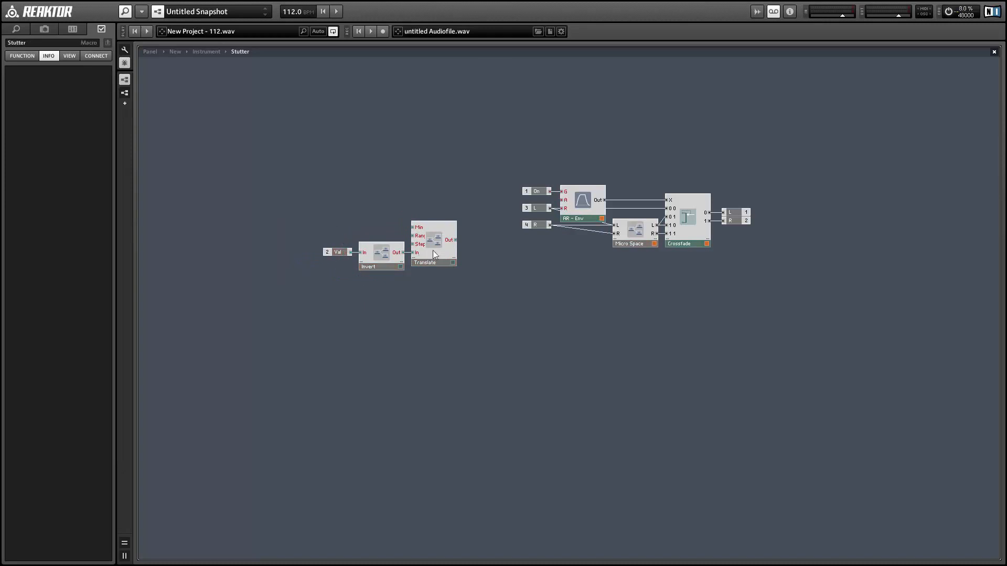
{"action": "mouse_move", "coordinate": [432, 258]}
{"action": "left_mouse_down"}
{"action": "mouse_move", "coordinate": [438, 246]}
{"action": "mouse_move", "coordinate": [444, 260]}
{"action": "mouse_move", "coordinate": [431, 256]}
{"action": "left_mouse_up"}
{"action": "right_click", "coordinate": [419, 235]}
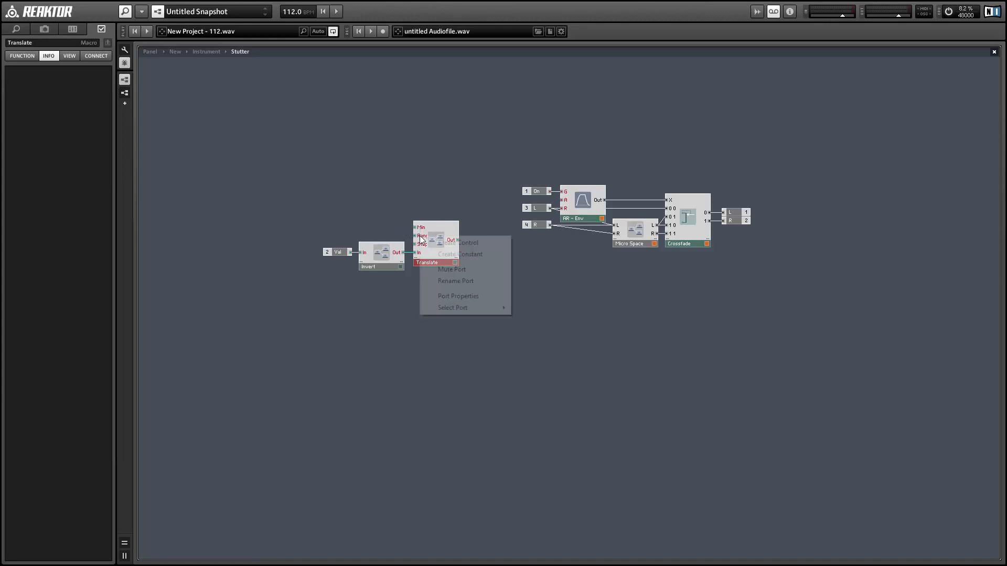
{"action": "left_click", "coordinate": [440, 252]}
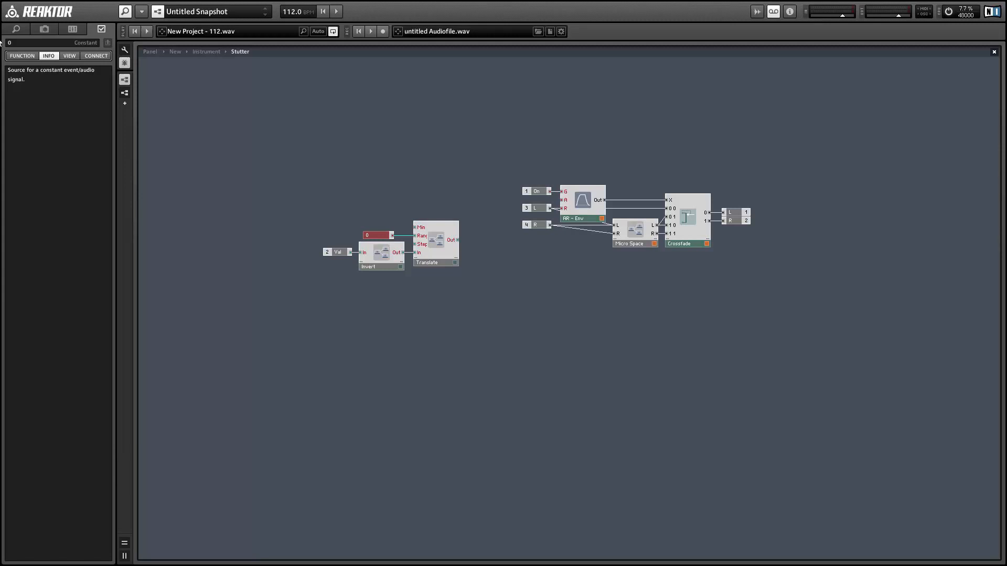
{"action": "left_click_drag", "start_coordinate": [17, 42], "coordinate": [4, 35]}
{"action": "type", "text": "1"}
{"action": "left_click", "coordinate": [309, 194]}
Step: Wire Translate's output into Micro Space's Val input and move the control group beside it
{"action": "left_click_drag", "start_coordinate": [458, 240], "coordinate": [480, 245]}
{"action": "left_click_drag", "start_coordinate": [598, 254], "coordinate": [620, 242]}
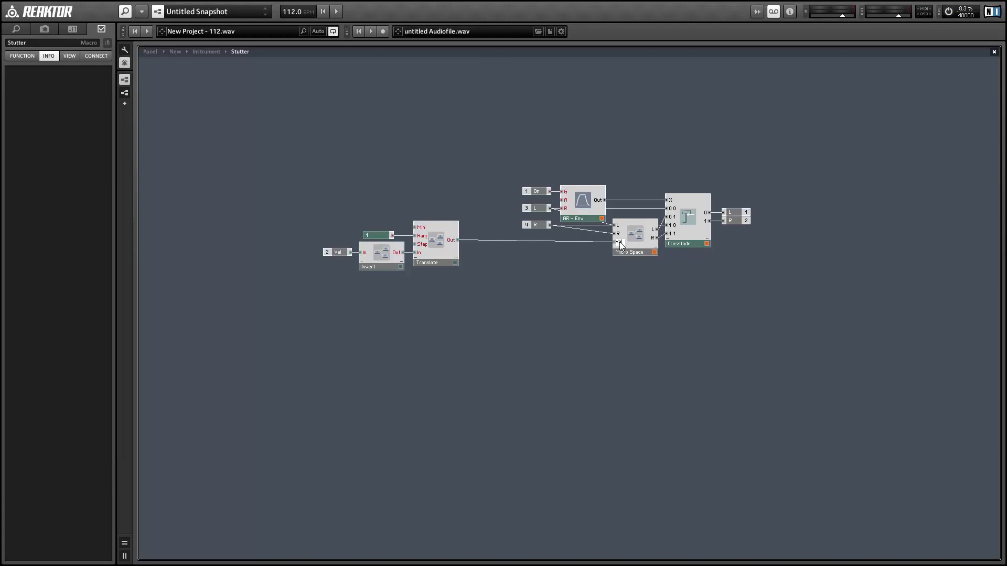
{"action": "left_click_drag", "start_coordinate": [303, 194], "coordinate": [501, 260]}
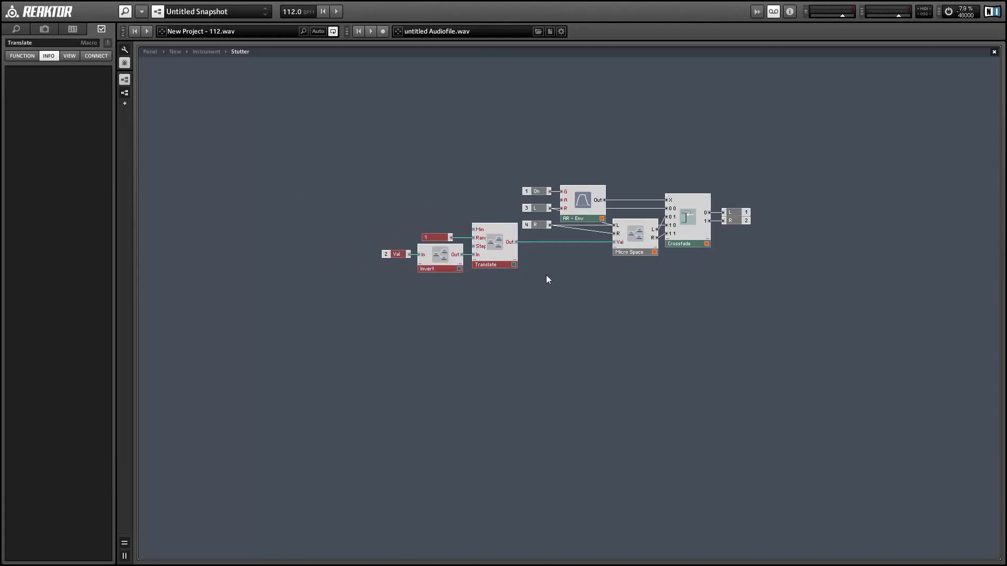
{"action": "left_click", "coordinate": [546, 279]}
Step: Inside Micro Space, wire the Val input into Master Adaptor's Mix and delete the Mix fader
{"action": "double_click", "coordinate": [642, 235]}
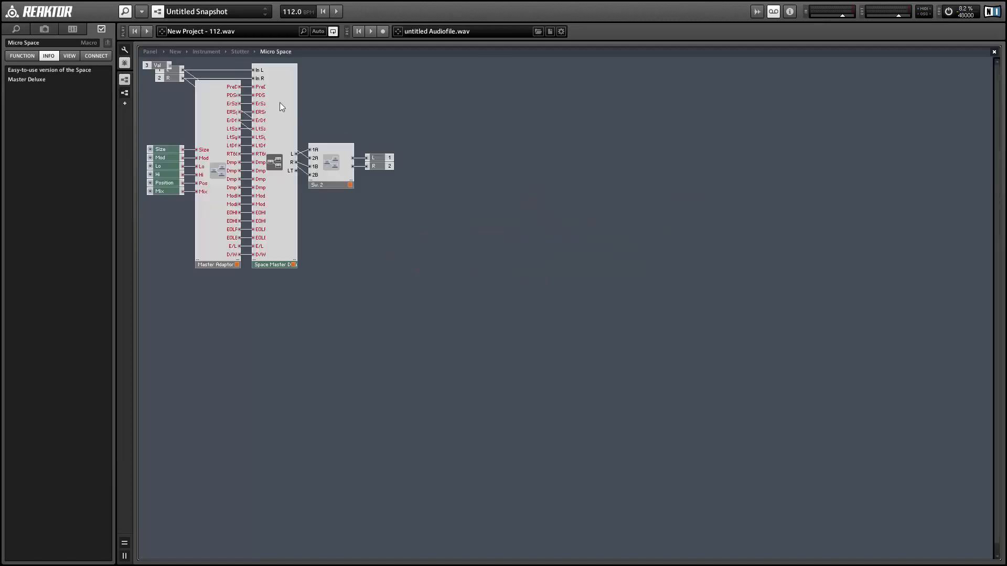
{"action": "left_click_drag", "start_coordinate": [168, 73], "coordinate": [169, 203]}
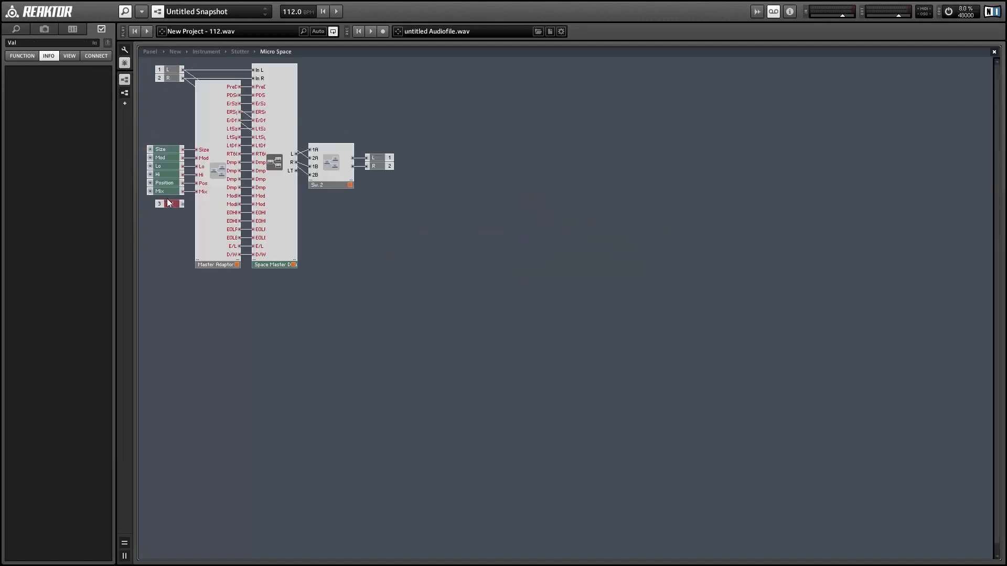
{"action": "left_click", "coordinate": [157, 191]}
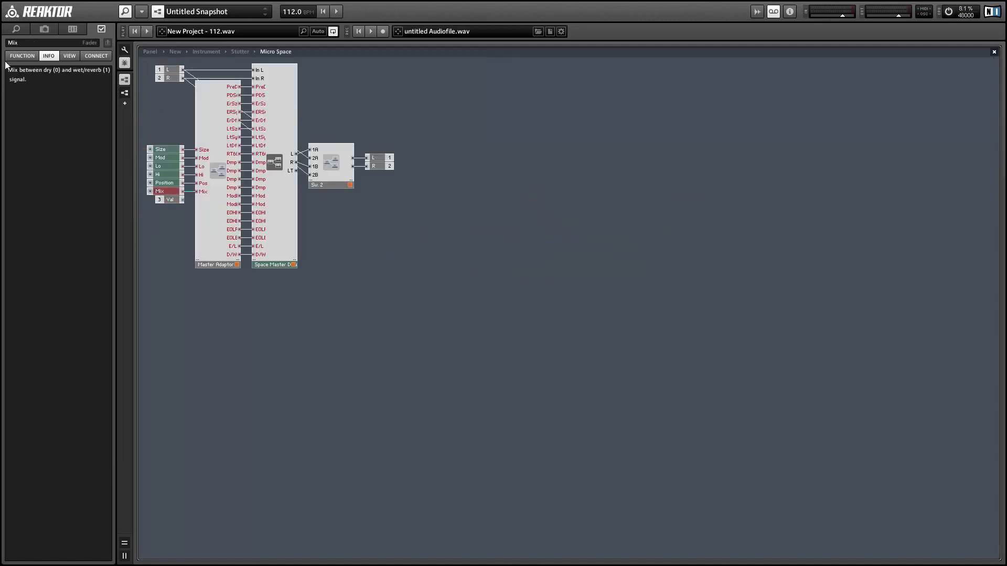
{"action": "left_click", "coordinate": [22, 56]}
{"action": "left_click_drag", "start_coordinate": [197, 191], "coordinate": [182, 200]}
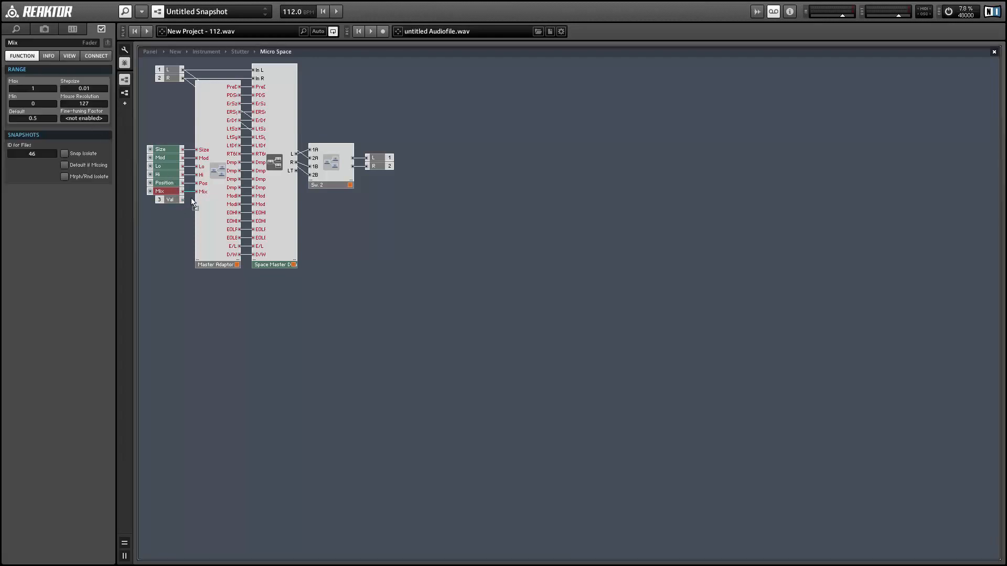
{"action": "left_click", "coordinate": [164, 203]}
{"action": "left_click", "coordinate": [164, 195]}
{"action": "key", "text": "Delete"}
{"action": "left_click_drag", "start_coordinate": [171, 205], "coordinate": [168, 193]}
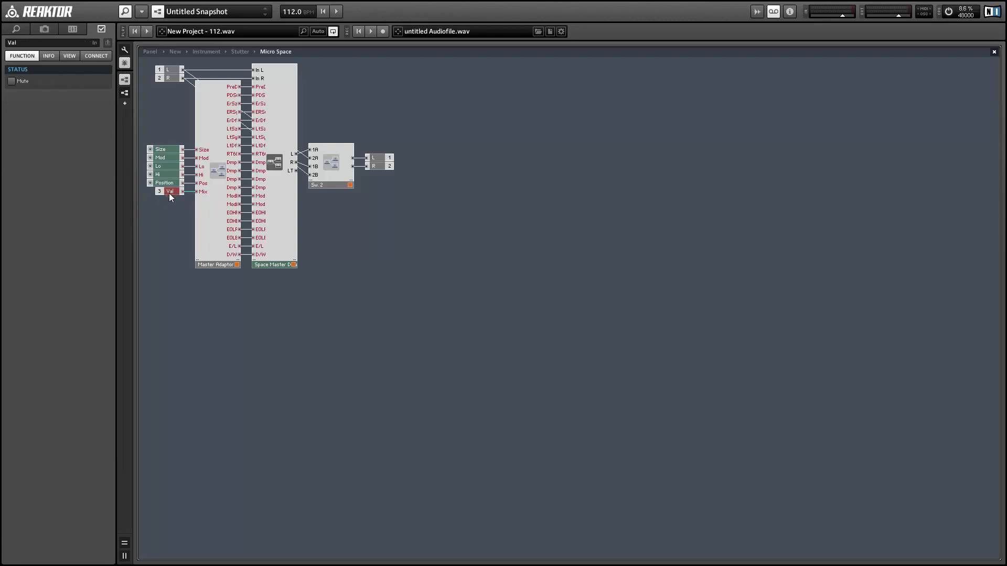
{"action": "left_click", "coordinate": [340, 191]}
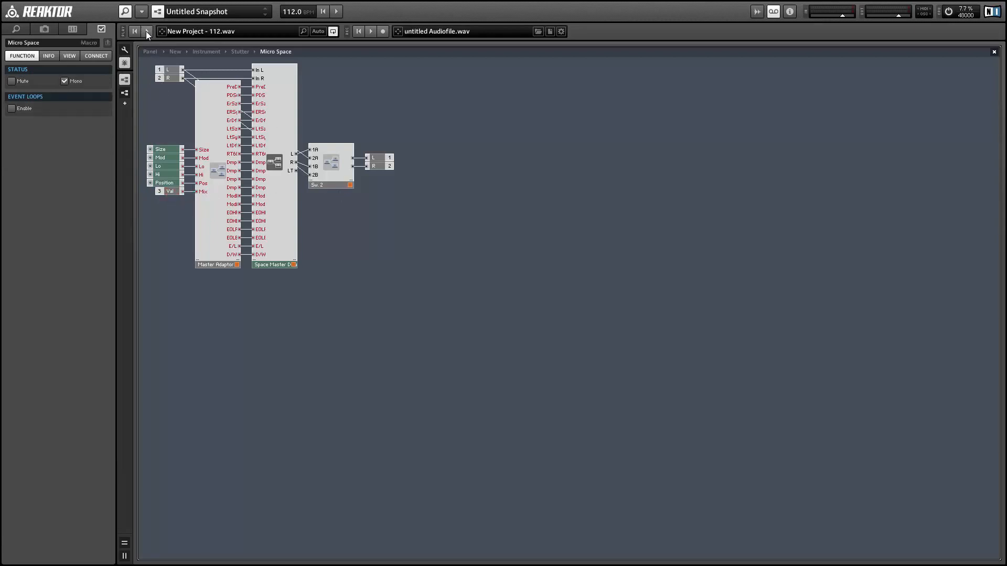
Step: On the panel, make Micro Space frameless, hide the Stutter On switch, and align Invert
{"action": "left_click", "coordinate": [152, 52]}
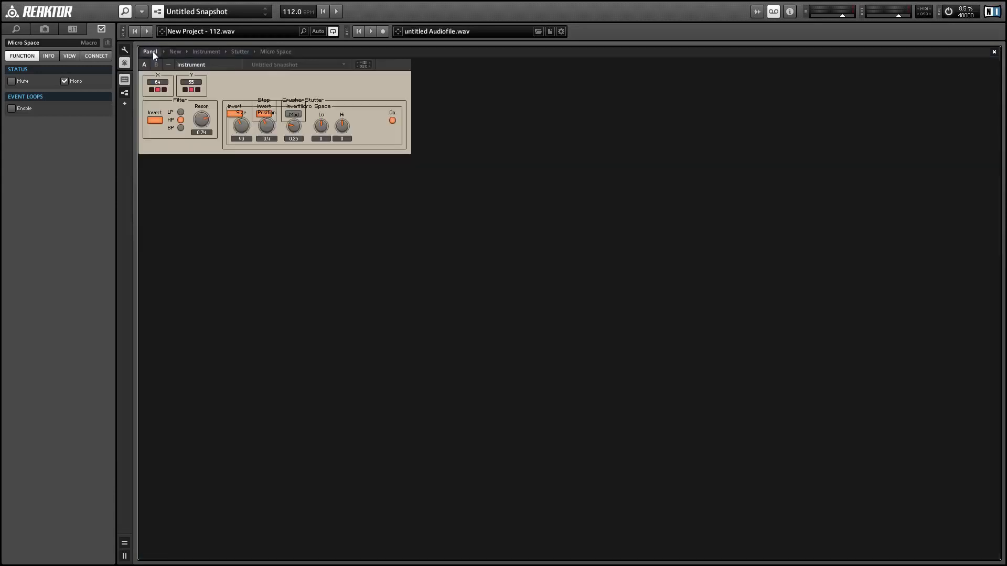
{"action": "left_click_drag", "start_coordinate": [354, 106], "coordinate": [347, 156]}
{"action": "left_click", "coordinate": [69, 56]}
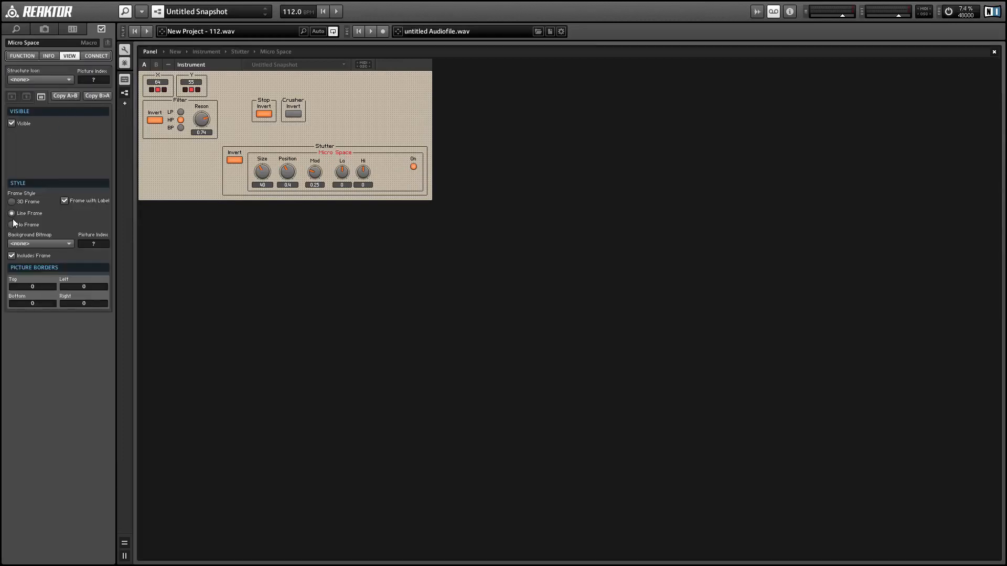
{"action": "left_click", "coordinate": [11, 224]}
{"action": "left_click_drag", "start_coordinate": [413, 172], "coordinate": [382, 173]}
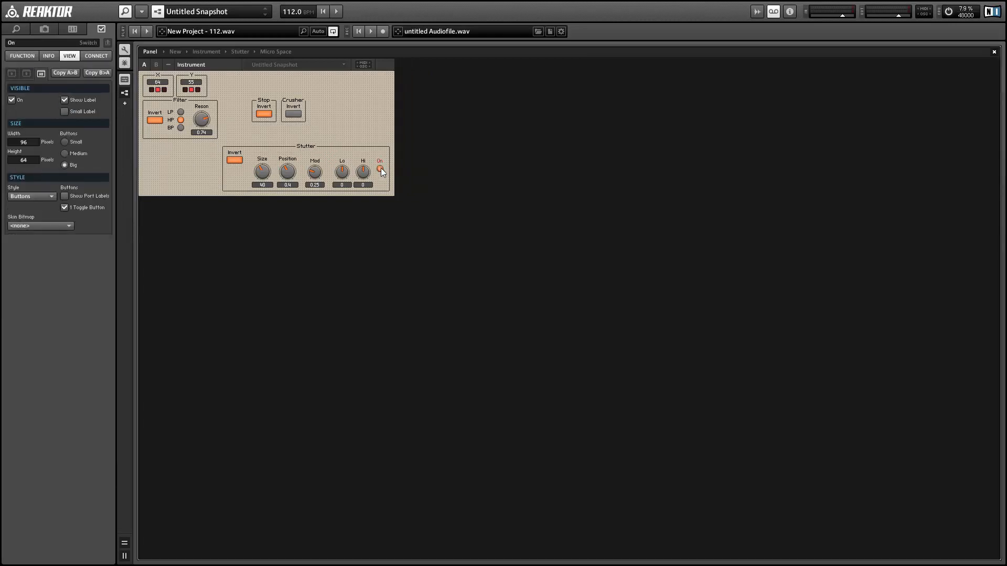
{"action": "left_click", "coordinate": [11, 99]}
{"action": "left_click", "coordinate": [234, 165]}
{"action": "left_click_drag", "start_coordinate": [234, 165], "coordinate": [240, 167]}
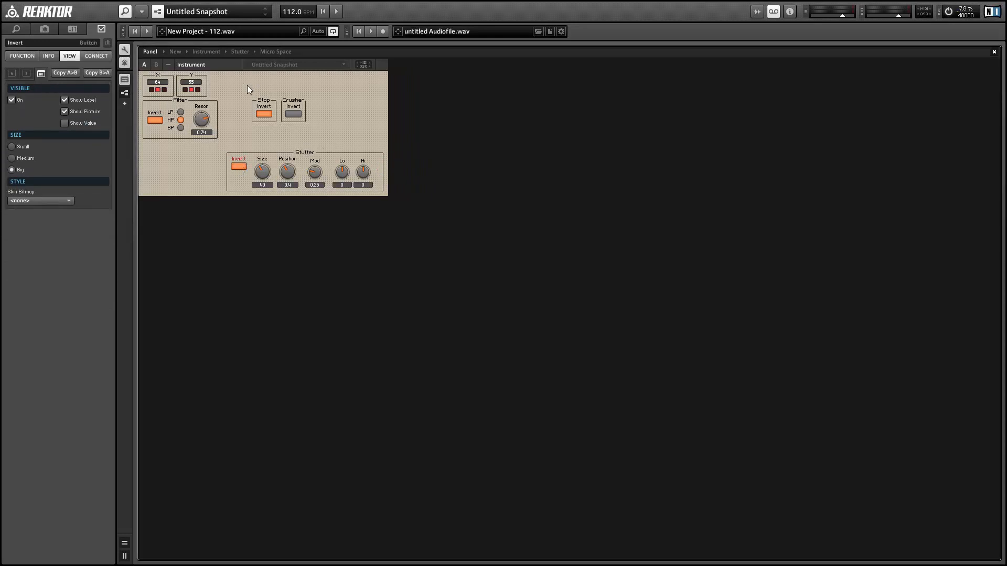
Step: Line up Stop, Crusher and Stutter beside Filter and rename the Stutter group 'Reverb'
{"action": "left_click_drag", "start_coordinate": [248, 86], "coordinate": [346, 145]}
{"action": "left_click_drag", "start_coordinate": [285, 114], "coordinate": [421, 166]}
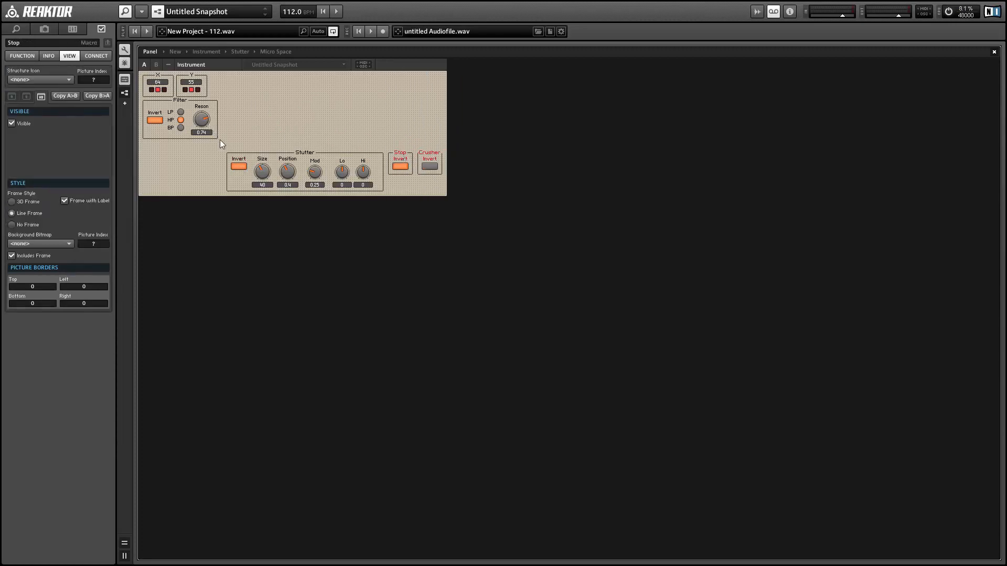
{"action": "left_click_drag", "start_coordinate": [220, 141], "coordinate": [479, 230]}
{"action": "left_click_drag", "start_coordinate": [310, 157], "coordinate": [304, 105]}
{"action": "double_click", "coordinate": [302, 105]}
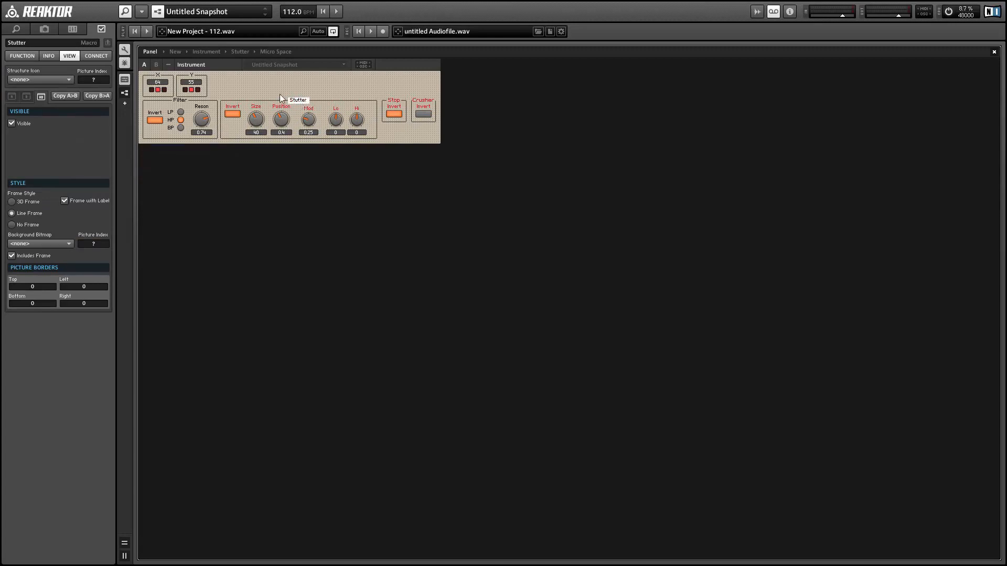
{"action": "type", "text": "Reverb"}
{"action": "key", "text": "Return"}
{"action": "left_click", "coordinate": [125, 49]}
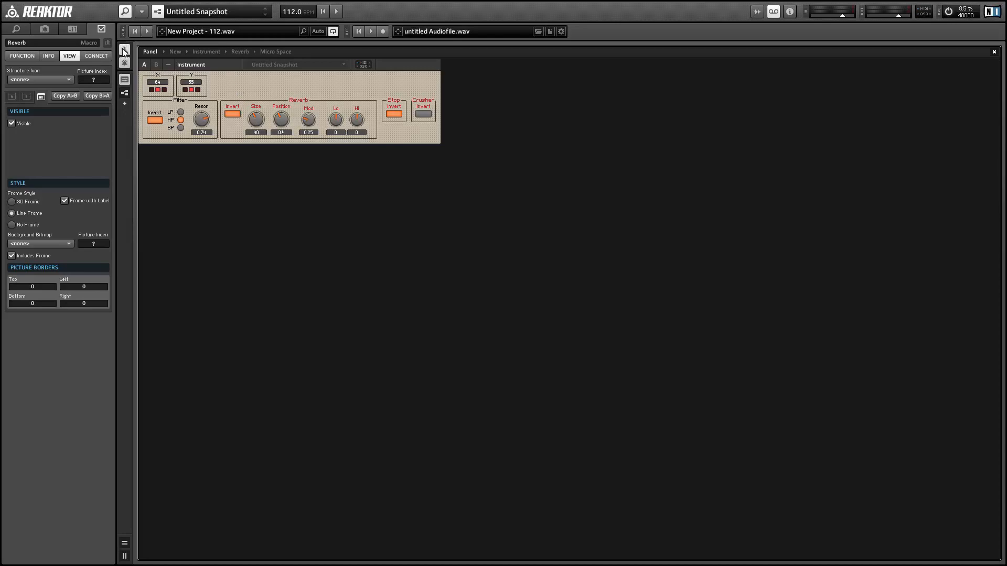
{"action": "left_click", "coordinate": [417, 143]}
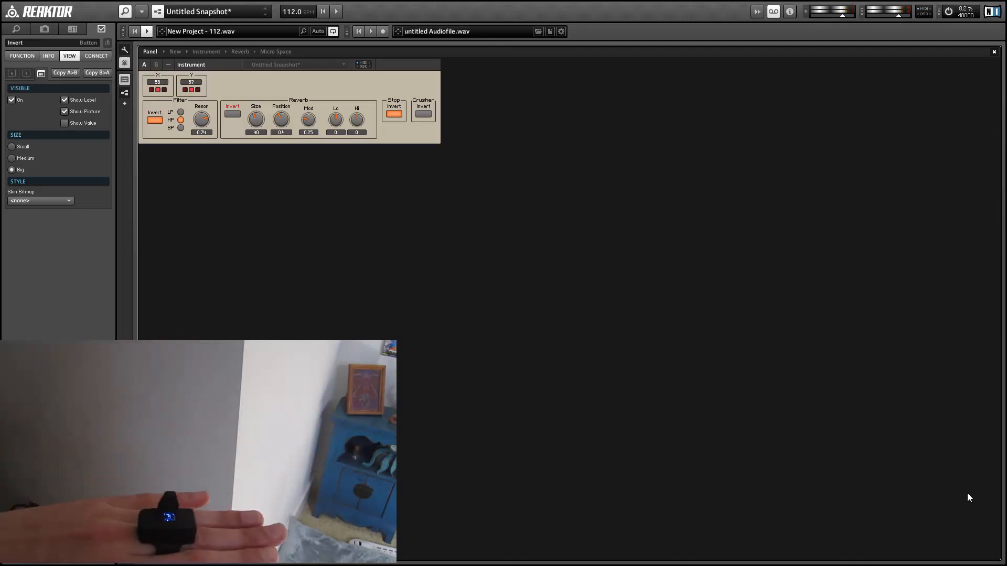
{"action": "left_click", "coordinate": [631, 361]}
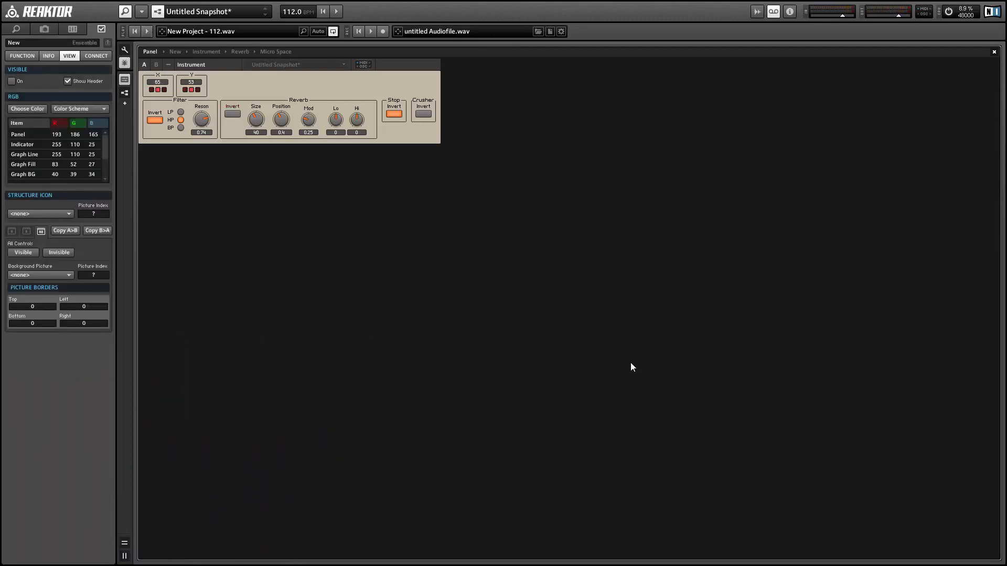